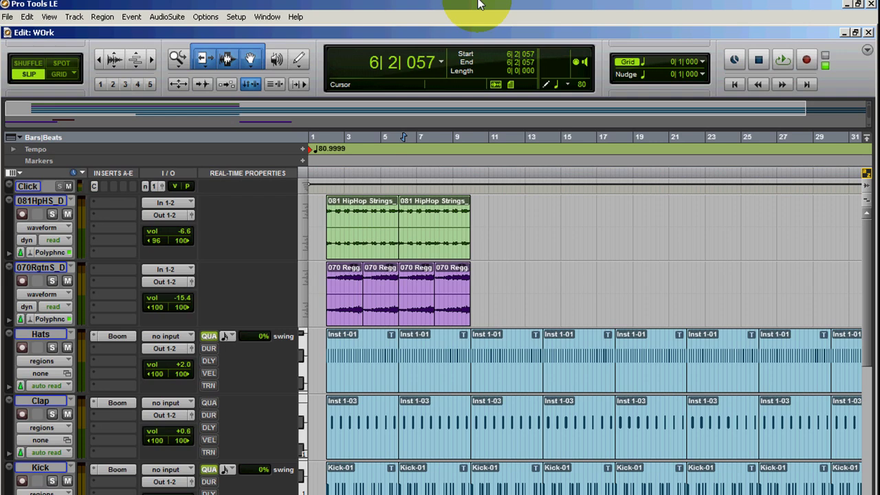
Step: Show the Mix window with the Hats, Clap, Kick, Cut and D-Verb channel strips
{"action": "key", "text": "ctrl+equal"}
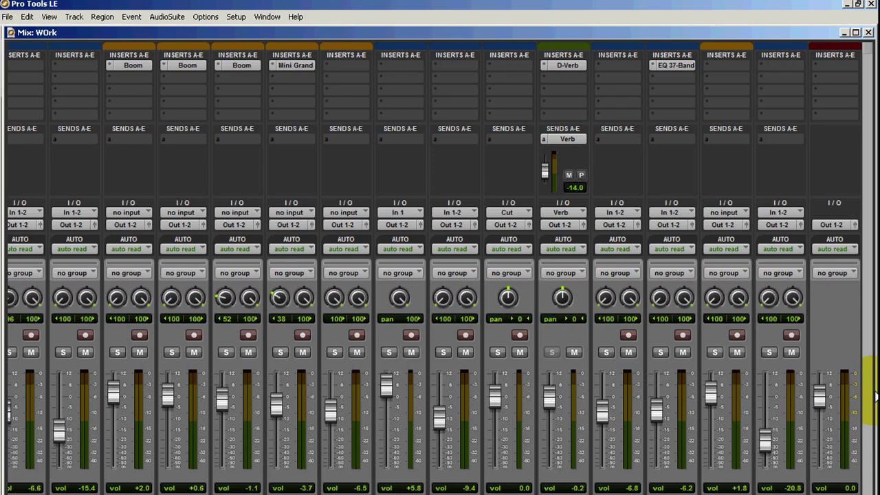
Step: Back in the Edit window, play the session from bar 2, then stop
{"action": "key", "text": "ctrl+equal"}
{"action": "left_click", "coordinate": [323, 218]}
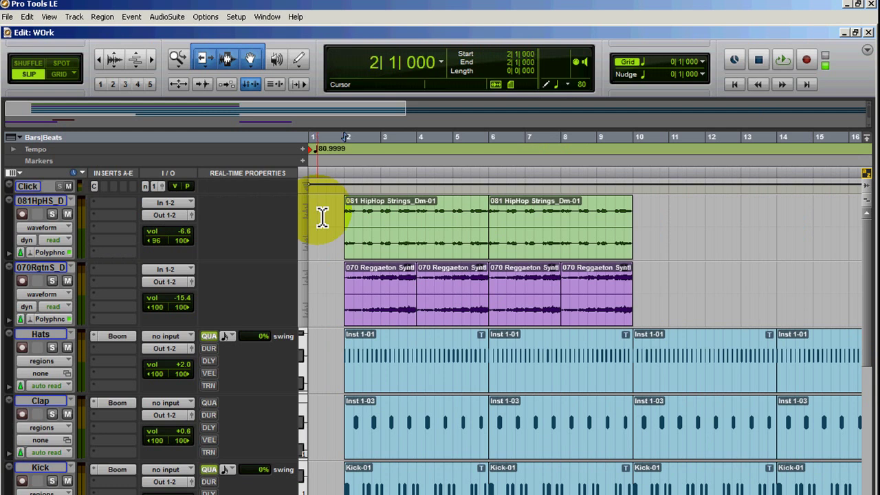
{"action": "key", "text": "space"}
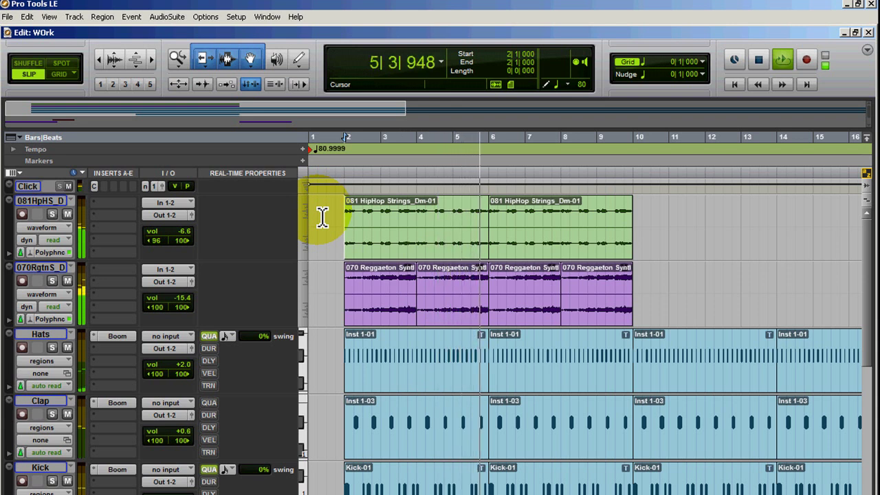
{"action": "key", "text": "space"}
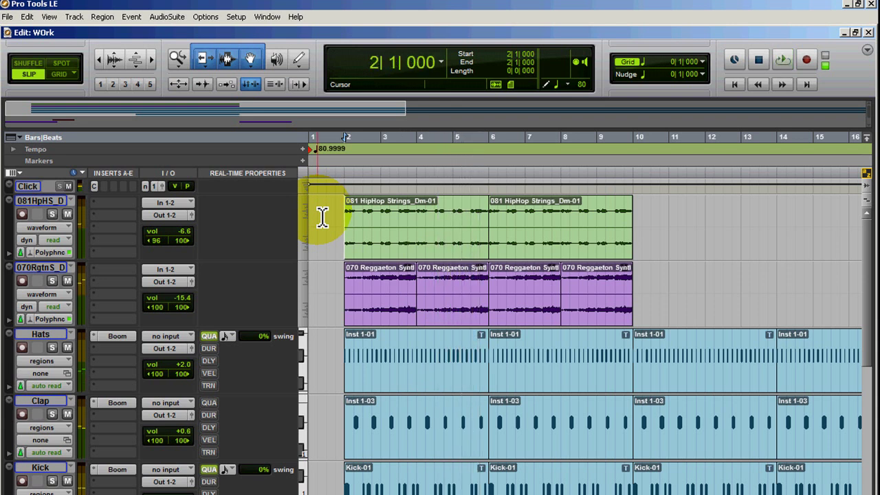
Step: Return to zero, scroll to the armed Cut track and start recording a new take
{"action": "left_click", "coordinate": [734, 84]}
{"action": "scroll", "coordinate": [859, 330], "scroll_direction": "down", "scroll_amount": 10}
{"action": "scroll", "coordinate": [859, 409], "scroll_direction": "down", "scroll_amount": 1}
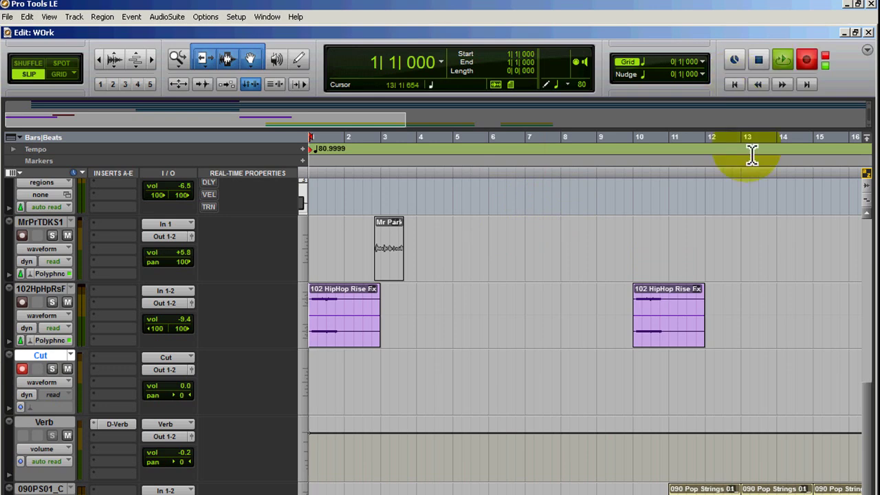
{"action": "key", "text": "space"}
{"action": "key", "text": "ctrl+equal"}
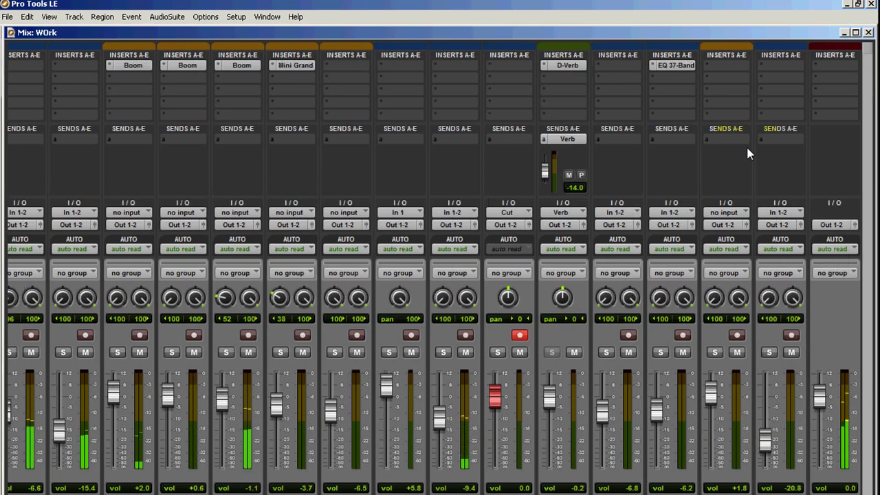
{"action": "key", "text": "ctrl+equal"}
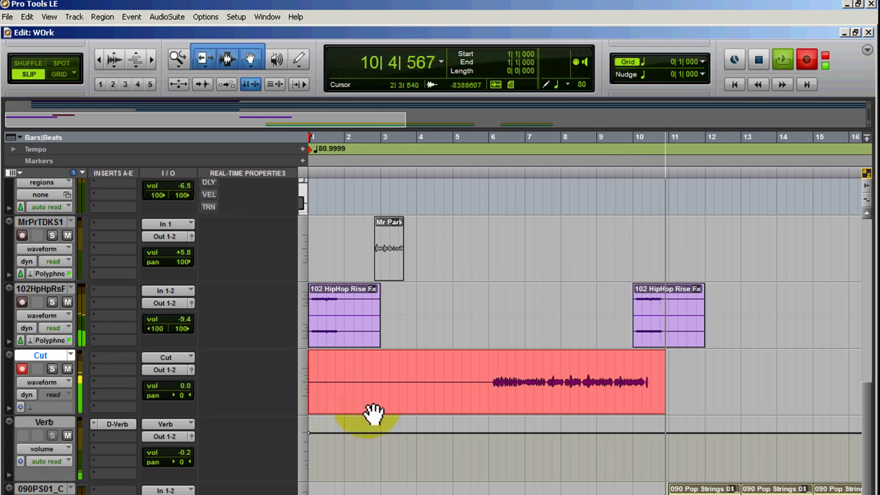
Step: Zoom out during the take, then stop recording so Cut_01 spans bar 1 to about bar 17
{"action": "key", "text": "ctrl+bracketleft"}
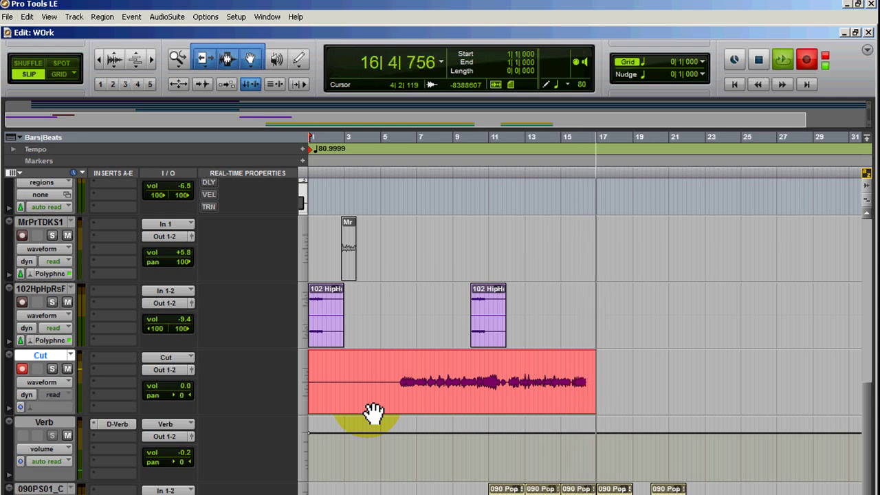
{"action": "key", "text": "space"}
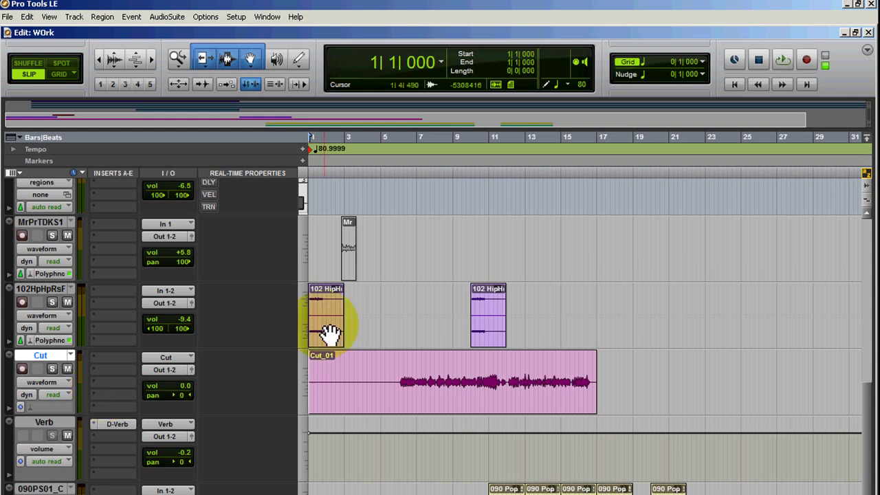
{"action": "left_click", "coordinate": [387, 385]}
{"action": "key", "text": "space"}
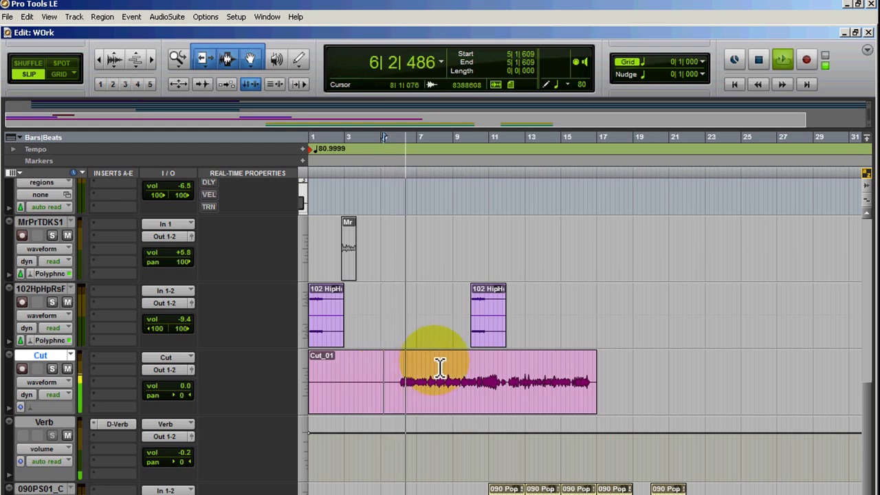
{"action": "key", "text": "F5"}
{"action": "left_click_drag", "start_coordinate": [405, 369], "coordinate": [507, 409]}
{"action": "key", "text": "F6+F7"}
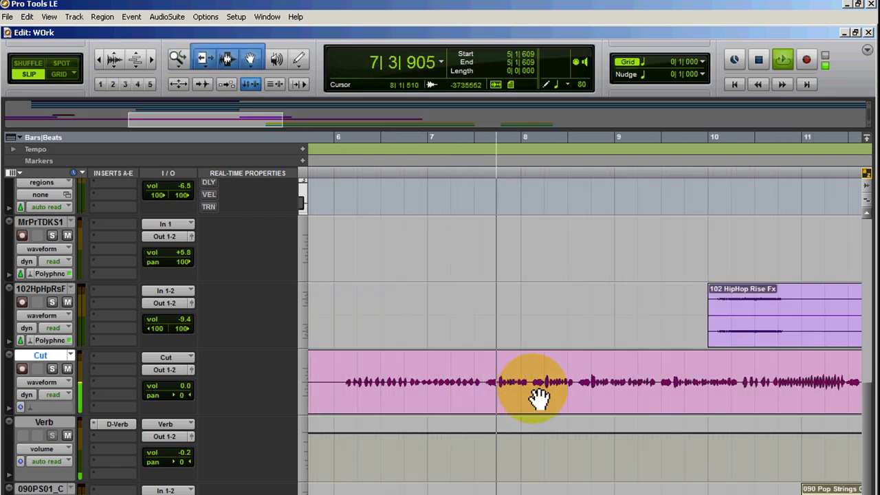
{"action": "key", "text": "ctrl+bracketleft"}
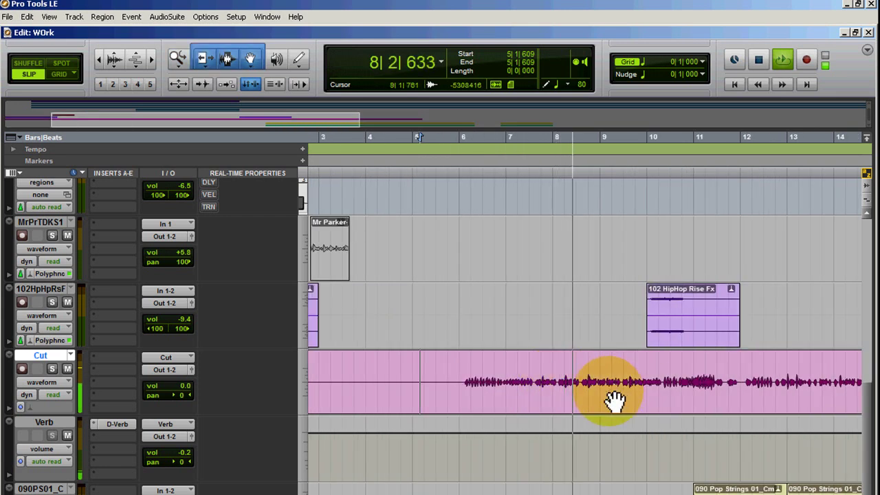
{"action": "key", "text": "F5"}
{"action": "left_click_drag", "start_coordinate": [564, 368], "coordinate": [760, 395]}
{"action": "key", "text": "F6+F7"}
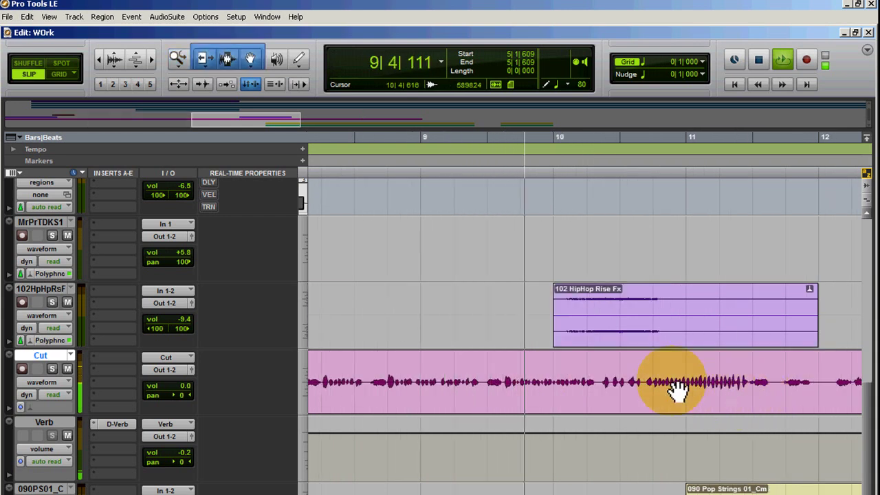
{"action": "key", "text": "F5"}
{"action": "left_click_drag", "start_coordinate": [565, 363], "coordinate": [858, 392]}
{"action": "key", "text": "F6+F7"}
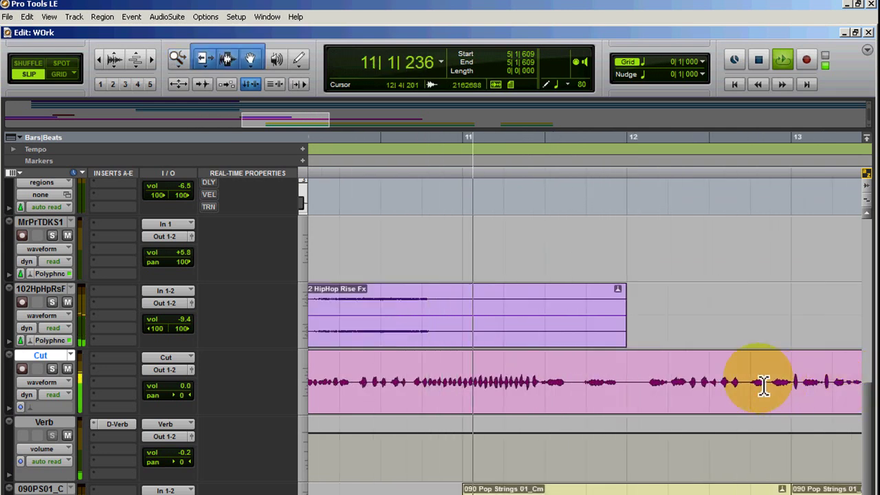
{"action": "key", "text": "F5"}
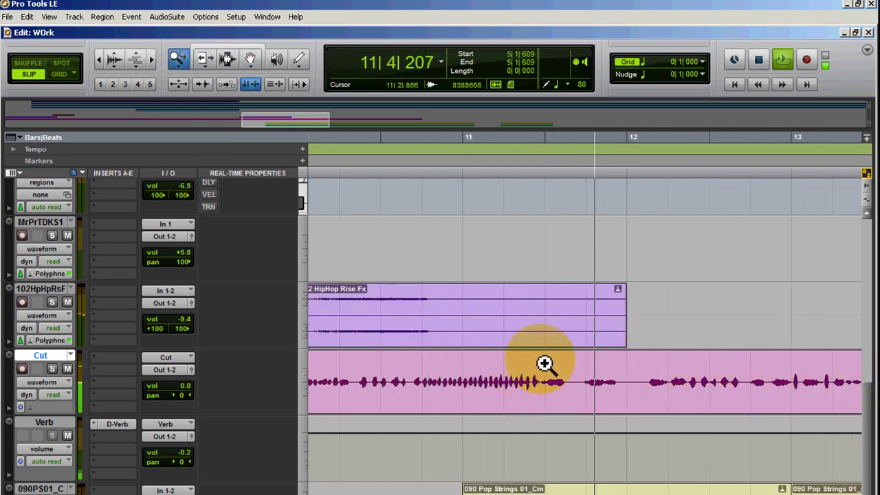
{"action": "left_click_drag", "start_coordinate": [546, 365], "coordinate": [847, 385]}
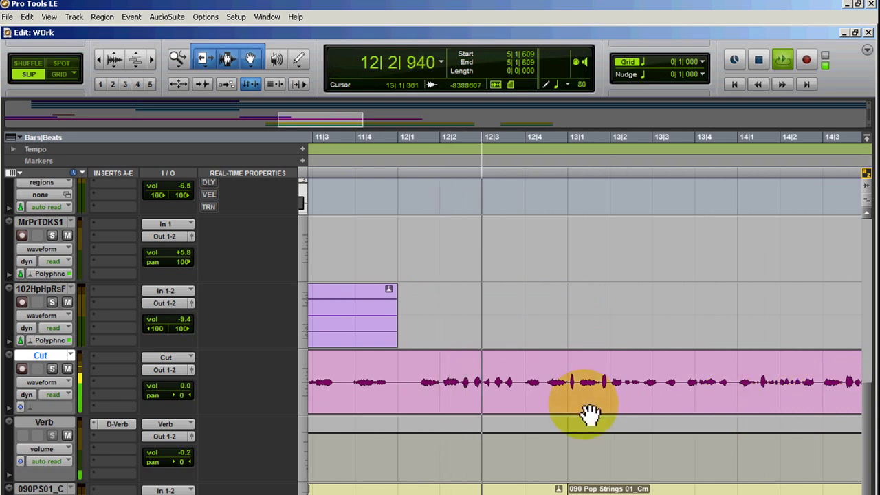
{"action": "key", "text": "F5"}
{"action": "left_click_drag", "start_coordinate": [456, 380], "coordinate": [848, 407]}
{"action": "key", "text": "F5"}
{"action": "left_click_drag", "start_coordinate": [568, 403], "coordinate": [859, 409]}
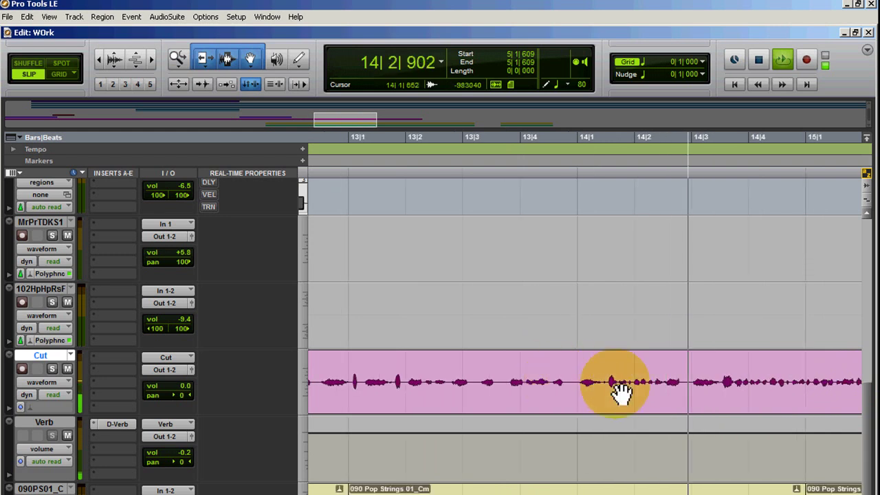
{"action": "key", "text": "ctrl+["}
{"action": "key", "text": "ctrl+["}
{"action": "key", "text": "F5"}
{"action": "left_click_drag", "start_coordinate": [663, 361], "coordinate": [868, 403]}
{"action": "key", "text": "ctrl+["}
{"action": "key", "text": "ctrl+["}
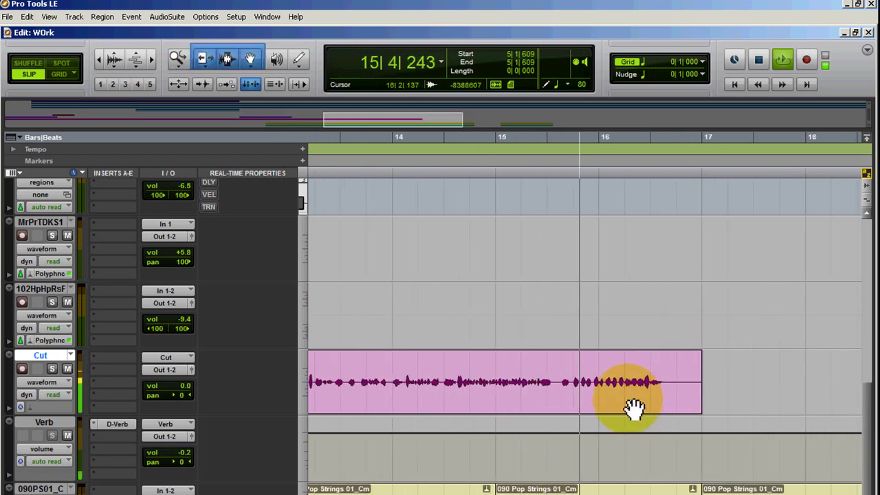
{"action": "key", "text": "ctrl+["}
{"action": "key", "text": "ctrl+["}
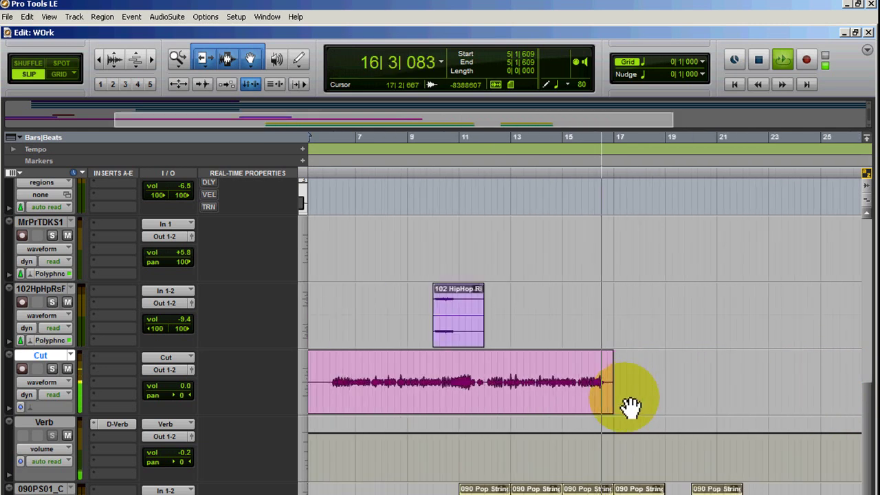
{"action": "key", "text": "space"}
Step: Adjust the end of the Cut_01 take to finish around bar 17
{"action": "key", "text": "ctrl+]"}
{"action": "key", "text": "ctrl+]"}
{"action": "key", "text": "ctrl+]"}
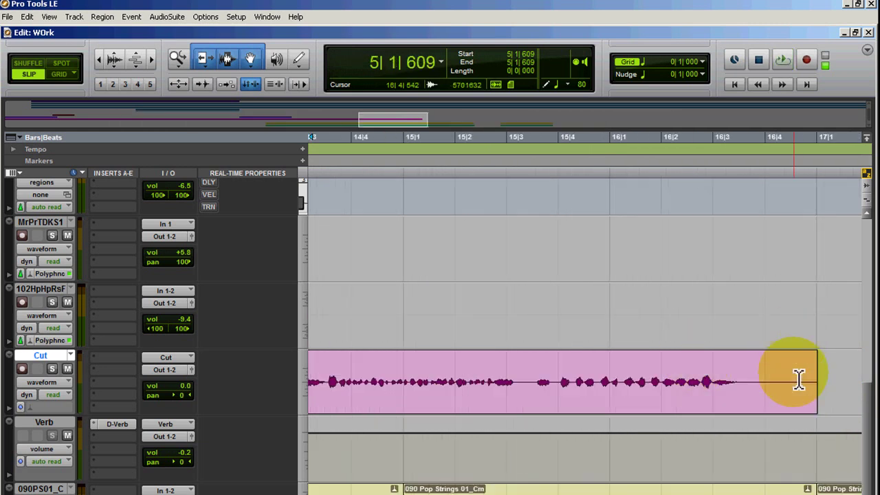
{"action": "left_click_drag", "start_coordinate": [817, 381], "coordinate": [744, 383]}
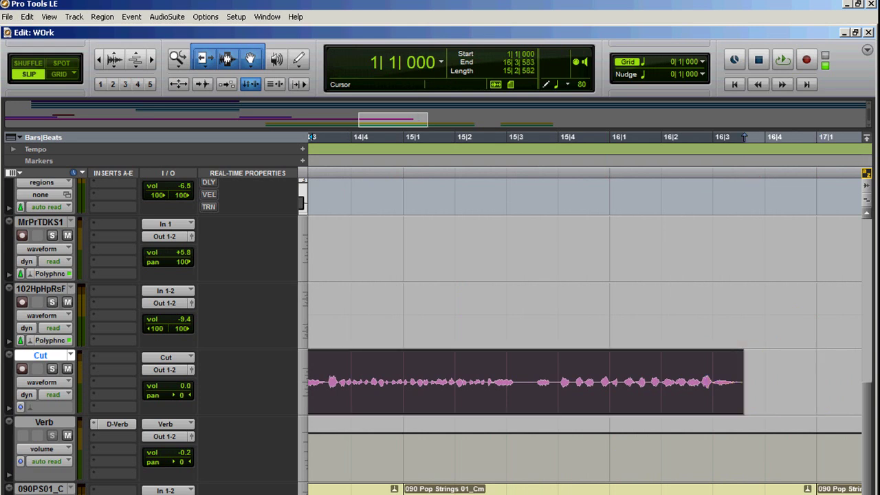
{"action": "key", "text": "ctrl+["}
{"action": "key", "text": "ctrl+["}
{"action": "key", "text": "ctrl+["}
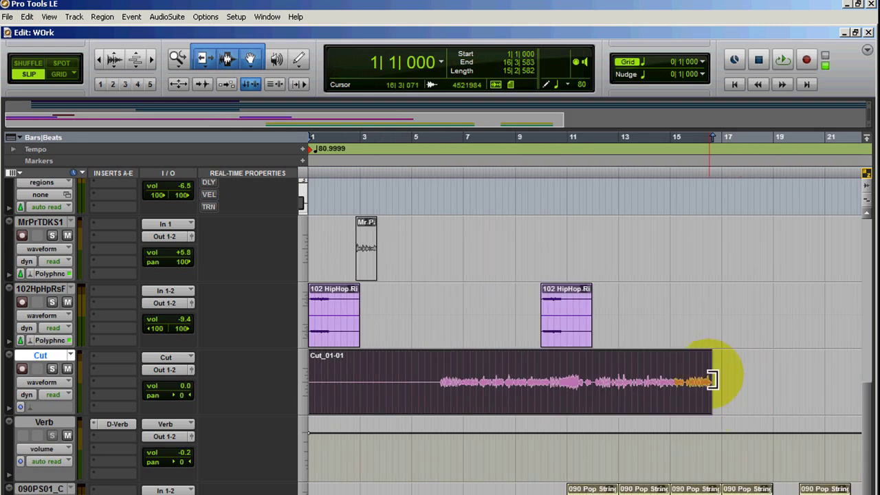
{"action": "mouse_move", "coordinate": [713, 380]}
{"action": "left_mouse_down"}
{"action": "mouse_move", "coordinate": [747, 383]}
{"action": "mouse_move", "coordinate": [717, 378]}
{"action": "left_mouse_up"}
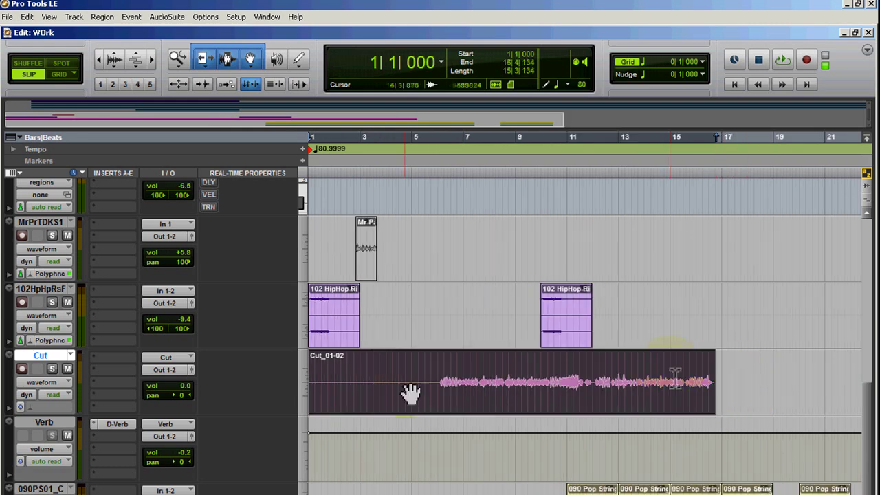
Step: Trim the region to the sung range, creating Cut_01-02 starting at 5|4|772
{"action": "left_click_drag", "start_coordinate": [437, 378], "coordinate": [733, 389]}
{"action": "key", "text": "ctrl+t"}
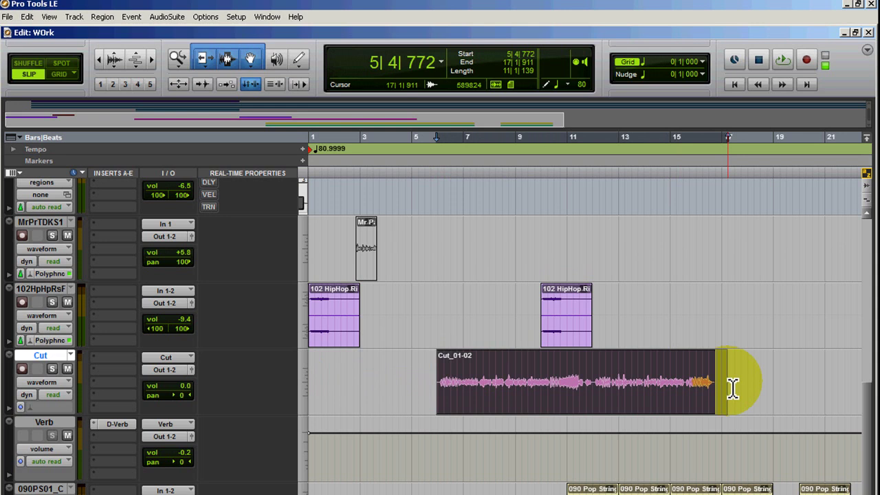
{"action": "left_click", "coordinate": [460, 392]}
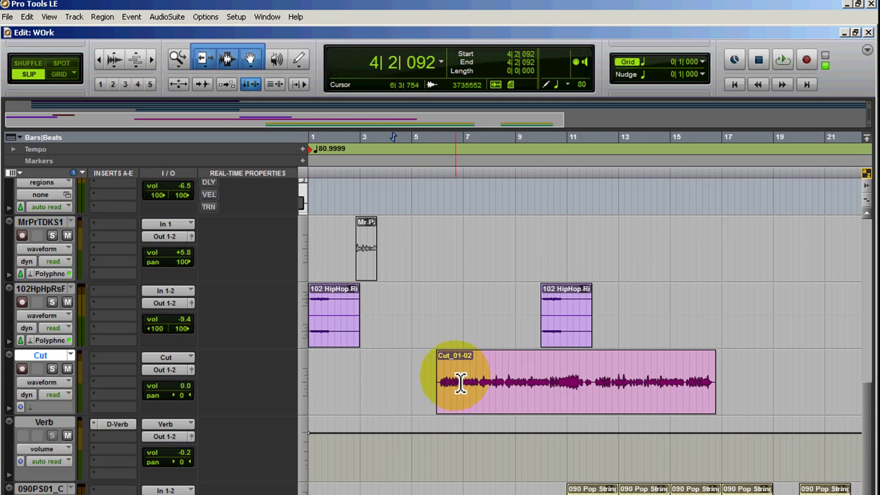
Step: Insert Massey CT4 on Cut, raise its compression slightly, and play while moving its window right
{"action": "left_click", "coordinate": [113, 359]}
{"action": "mouse_move", "coordinate": [138, 377]}
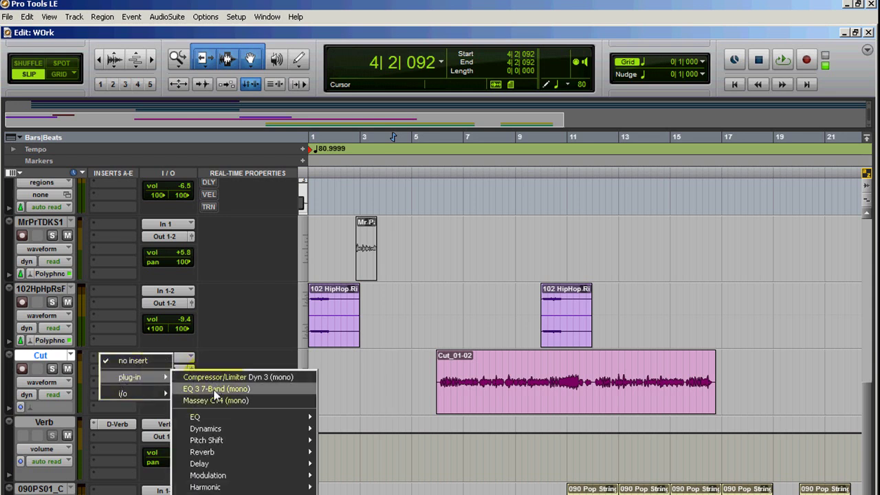
{"action": "left_click", "coordinate": [215, 401]}
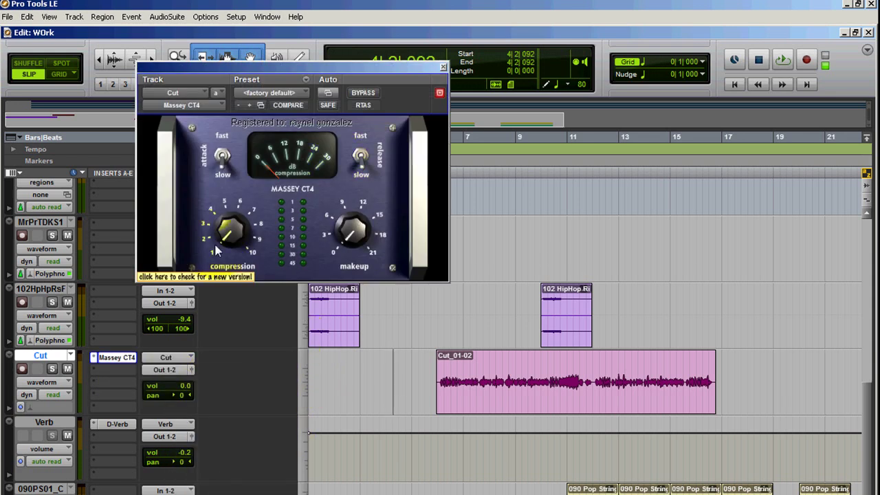
{"action": "left_click_drag", "start_coordinate": [215, 246], "coordinate": [224, 225]}
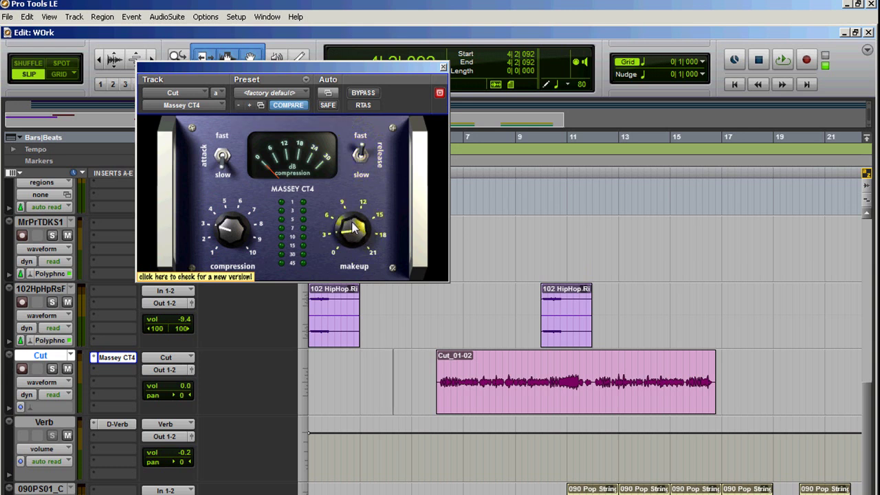
{"action": "key", "text": "space"}
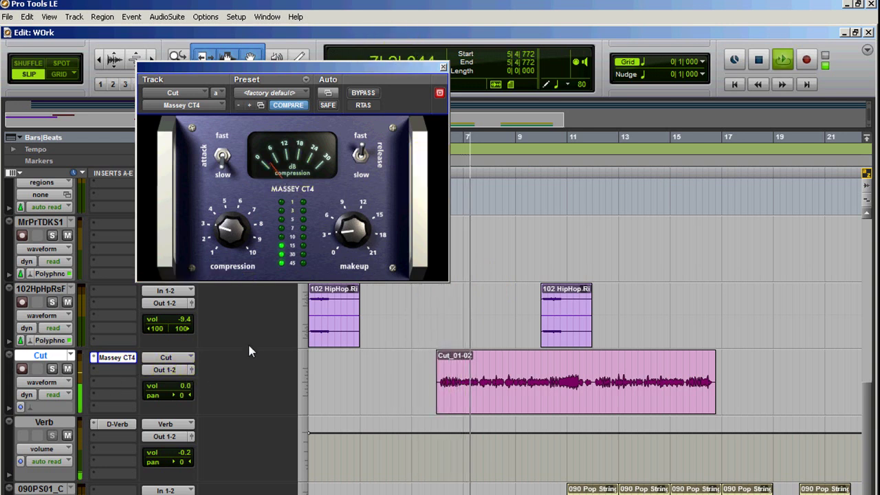
{"action": "left_click_drag", "start_coordinate": [294, 74], "coordinate": [444, 85]}
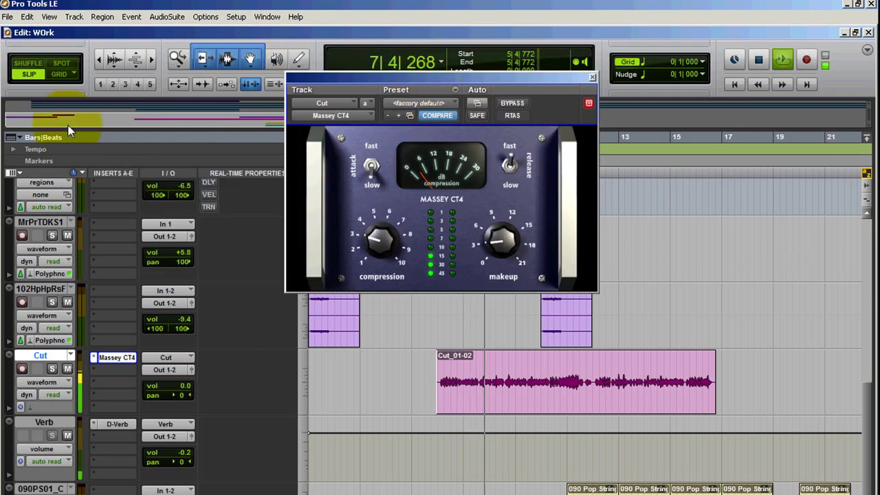
Step: Add EQ 3 7-Band with a 12 dB/oct 157.5 Hz high-pass and high-mid/high boosts
{"action": "left_click", "coordinate": [112, 361]}
{"action": "mouse_move", "coordinate": [124, 391]}
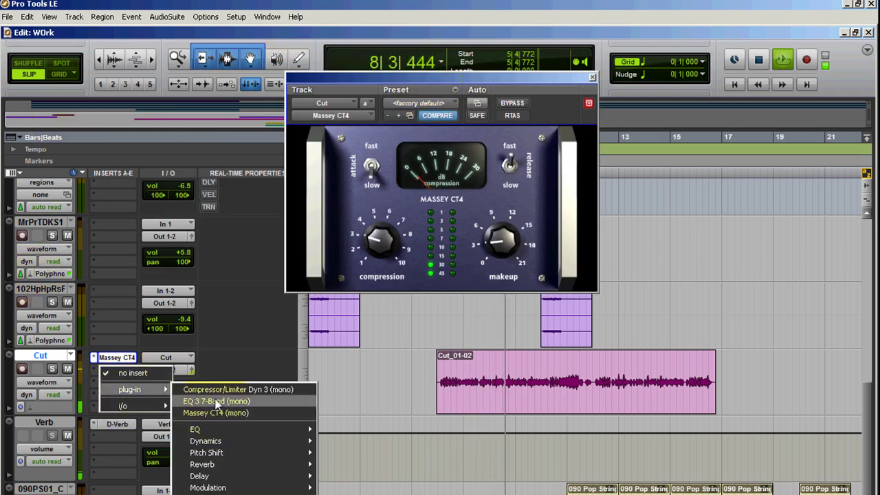
{"action": "left_click", "coordinate": [199, 401]}
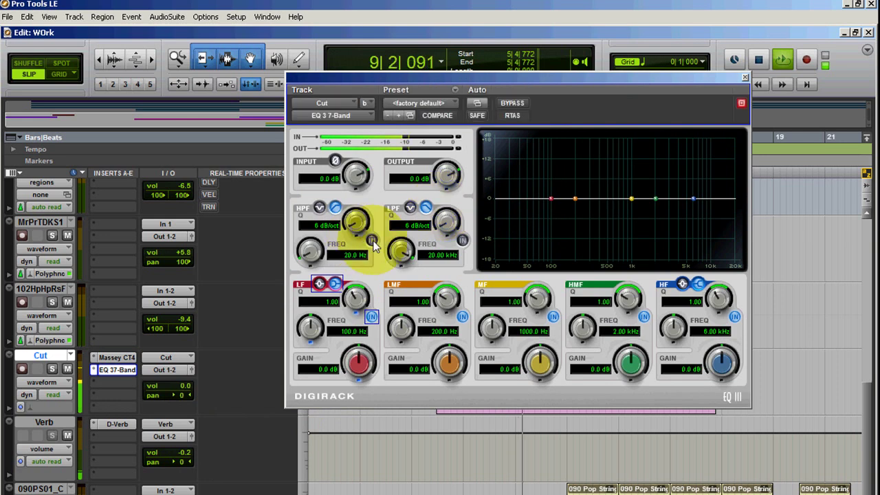
{"action": "left_click_drag", "start_coordinate": [355, 219], "coordinate": [354, 215]}
{"action": "left_click_drag", "start_coordinate": [311, 251], "coordinate": [320, 206]}
{"action": "left_click_drag", "start_coordinate": [657, 201], "coordinate": [681, 193]}
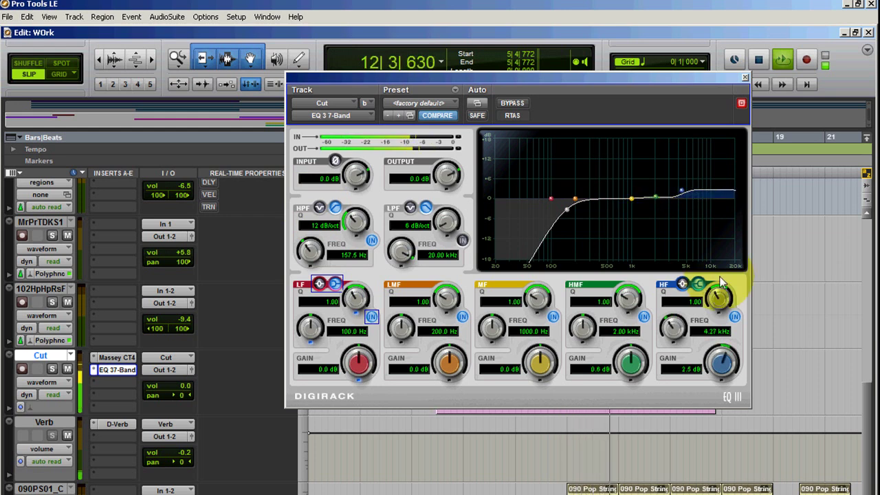
Step: Stop playback, reposition the EQ window, and close it
{"action": "left_click_drag", "start_coordinate": [518, 74], "coordinate": [347, 77]}
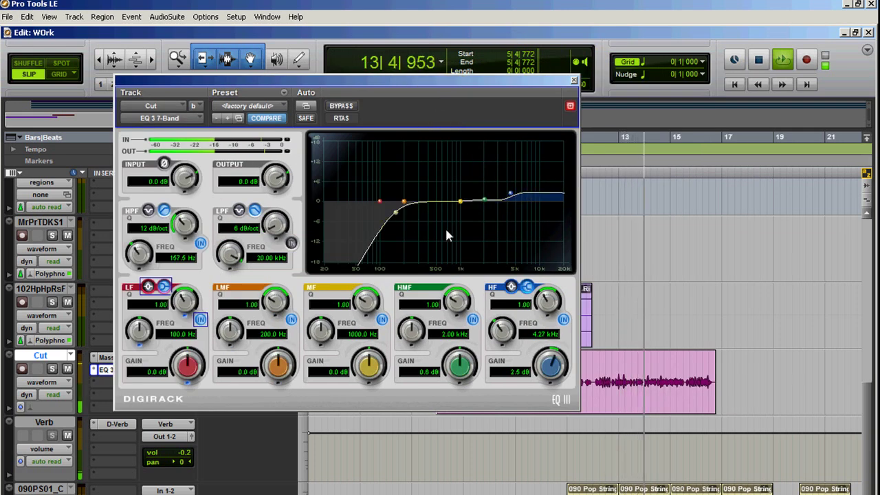
{"action": "key", "text": "space"}
{"action": "left_click", "coordinate": [176, 59]}
{"action": "left_click_drag", "start_coordinate": [564, 81], "coordinate": [597, 84]}
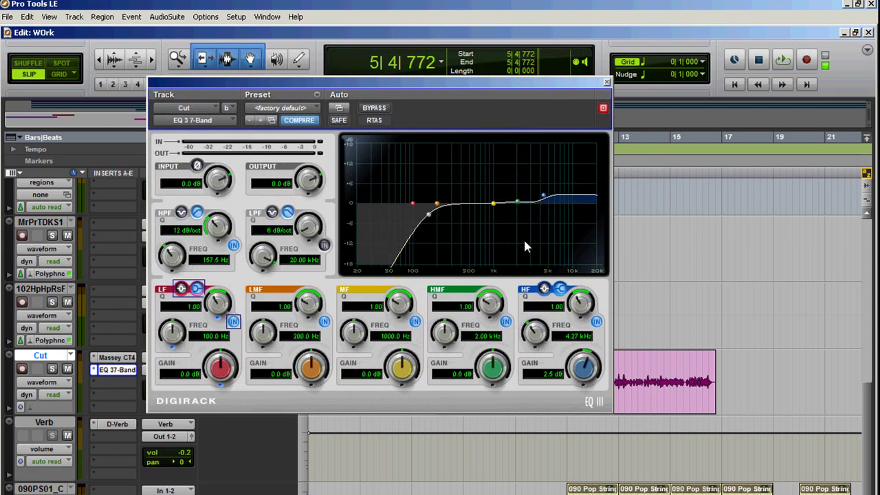
{"action": "left_click", "coordinate": [579, 363]}
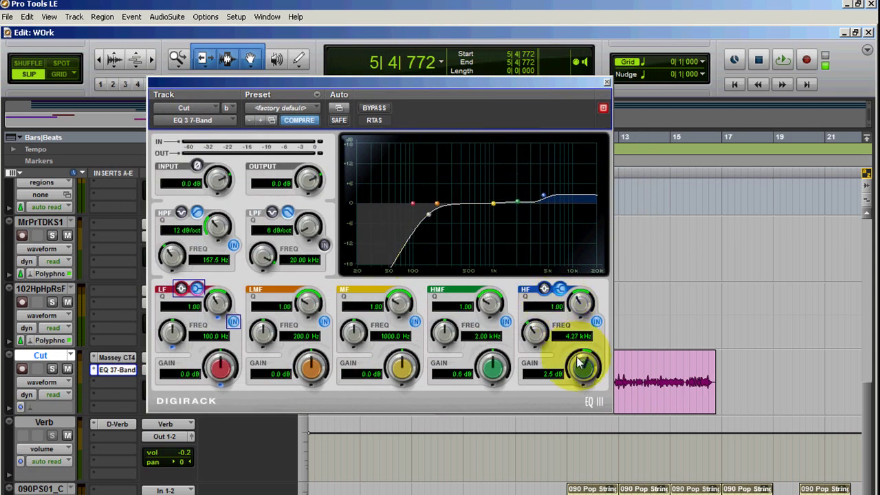
{"action": "left_click", "coordinate": [605, 84]}
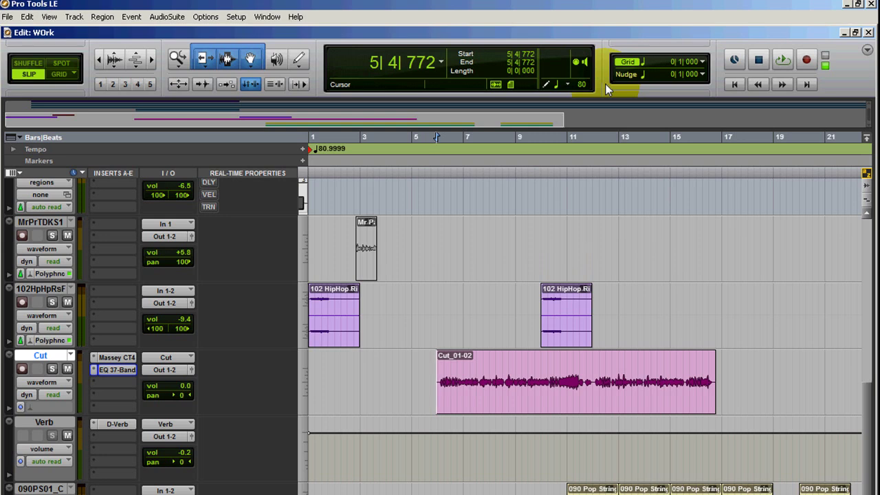
Step: In the Mix window, add a send from the Cut track to the Verb (Mono) bus
{"action": "key", "text": "ctrl+equal"}
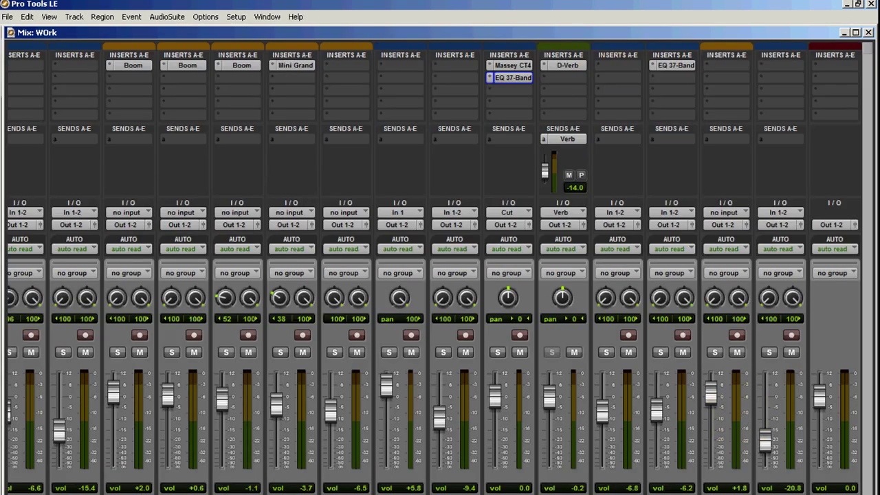
{"action": "left_click", "coordinate": [509, 139]}
{"action": "mouse_move", "coordinate": [520, 169]}
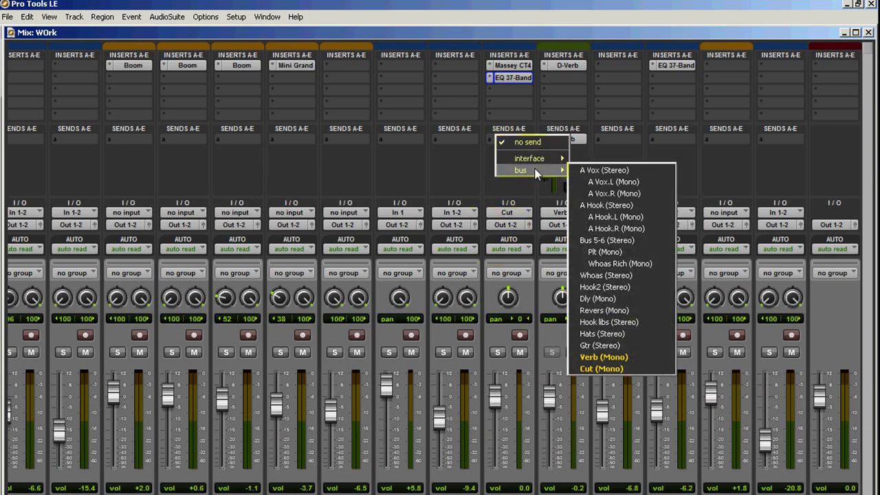
{"action": "left_click", "coordinate": [604, 357]}
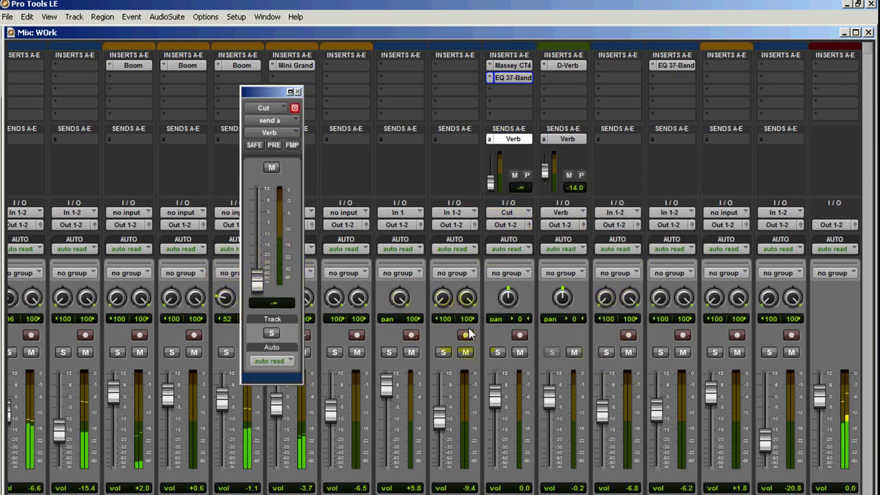
Step: Set the Verb send to -26.3 dB and Cut's fader to -1.8 dB, auditioning in solo
{"action": "left_click", "coordinate": [271, 333]}
{"action": "left_click_drag", "start_coordinate": [249, 285], "coordinate": [257, 252]}
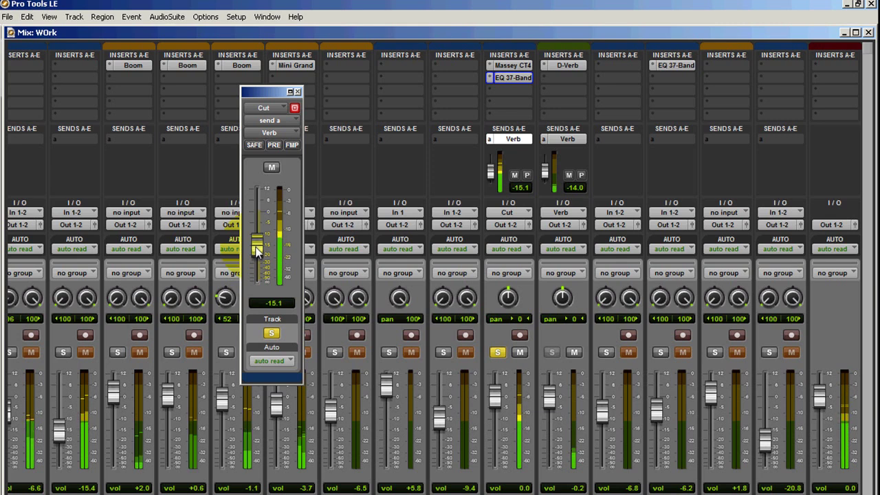
{"action": "left_click_drag", "start_coordinate": [256, 252], "coordinate": [258, 251]}
{"action": "left_click", "coordinate": [501, 353]}
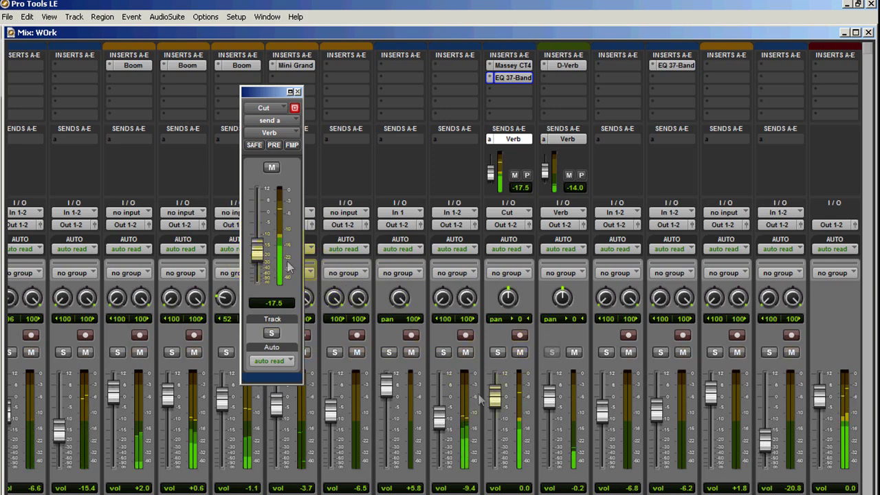
{"action": "left_click_drag", "start_coordinate": [496, 403], "coordinate": [500, 414]}
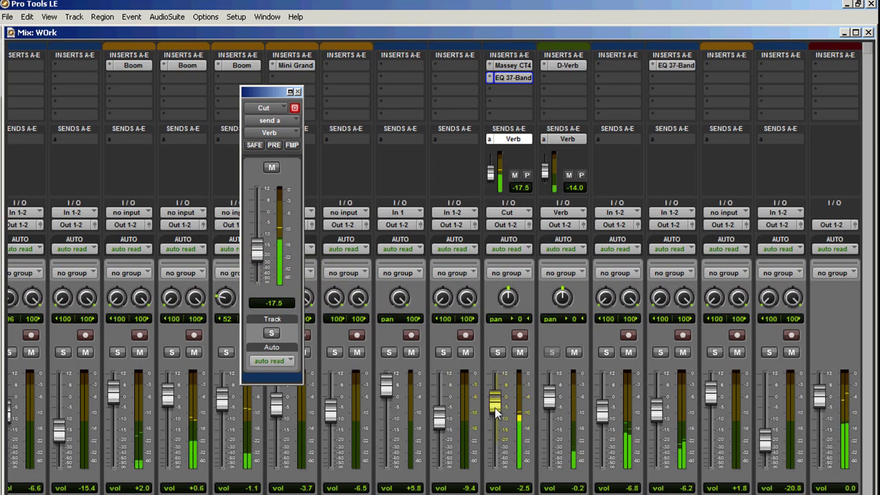
{"action": "left_click_drag", "start_coordinate": [256, 251], "coordinate": [260, 272]}
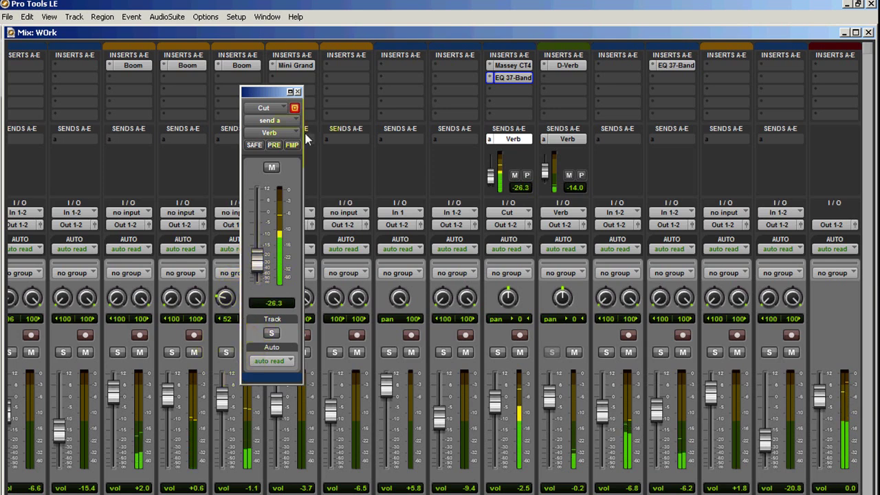
{"action": "left_click", "coordinate": [297, 91]}
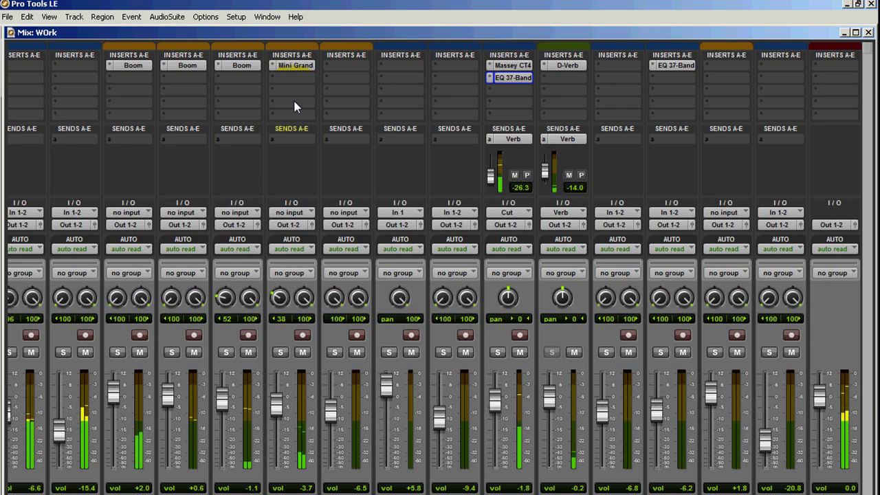
Step: Return to the Edit window, stop playback and bring the Cut track into view
{"action": "key", "text": "ctrl+equal"}
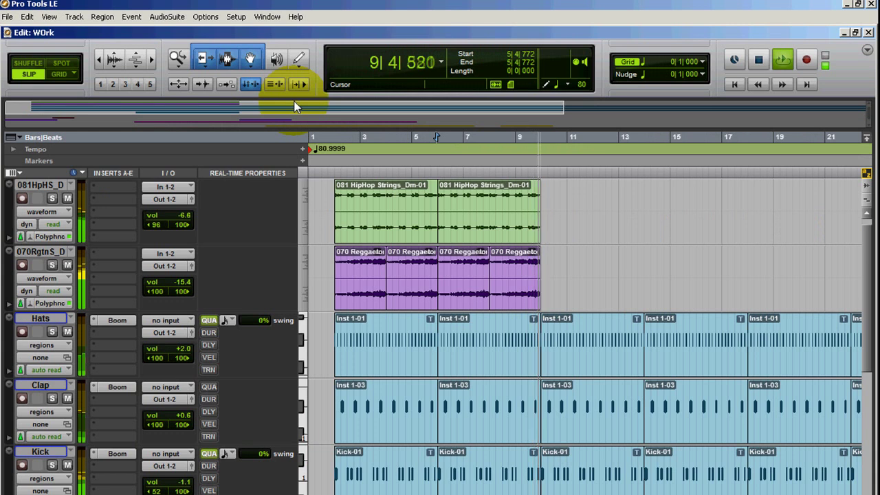
{"action": "key", "text": "space"}
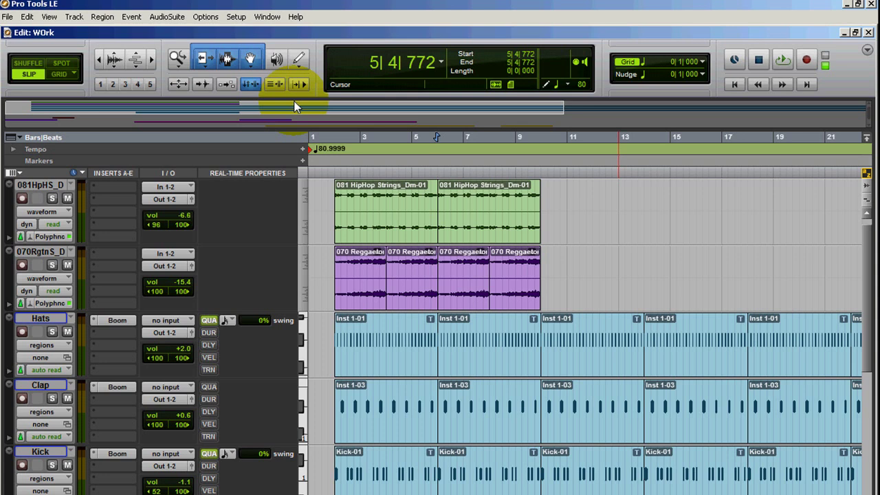
{"action": "key", "text": "ctrl+equal"}
{"action": "key", "text": "ctrl+equal"}
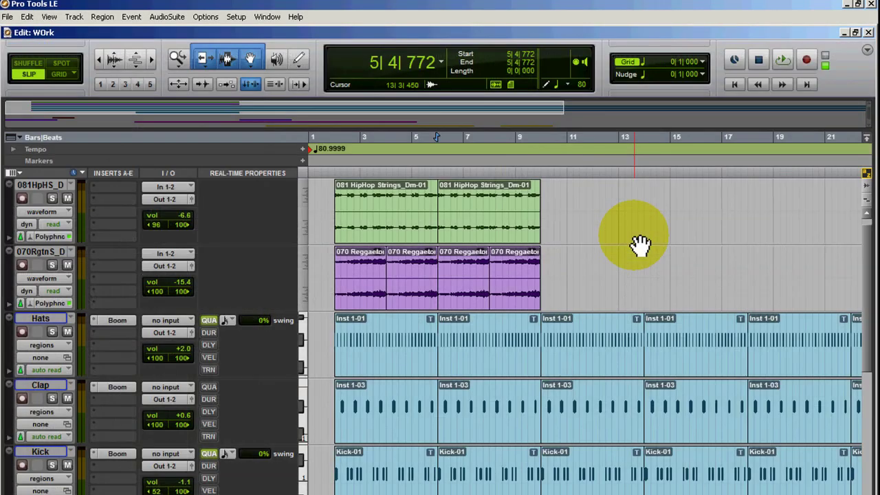
{"action": "left_click_drag", "start_coordinate": [865, 344], "coordinate": [616, 490]}
Step: Select the Cut_01-02 region, solo the Cut track and audition it, then stop
{"action": "left_click", "coordinate": [565, 454]}
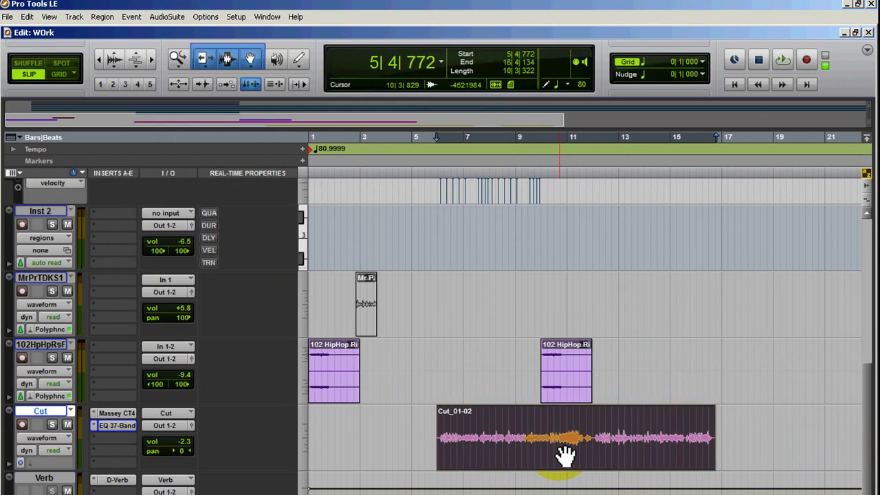
{"action": "key", "text": "shift+s"}
{"action": "key", "text": "space"}
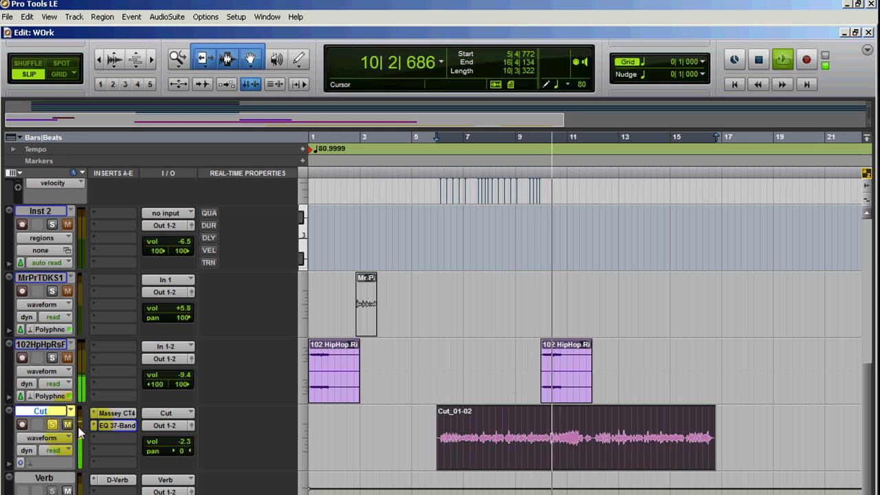
{"action": "key", "text": "space"}
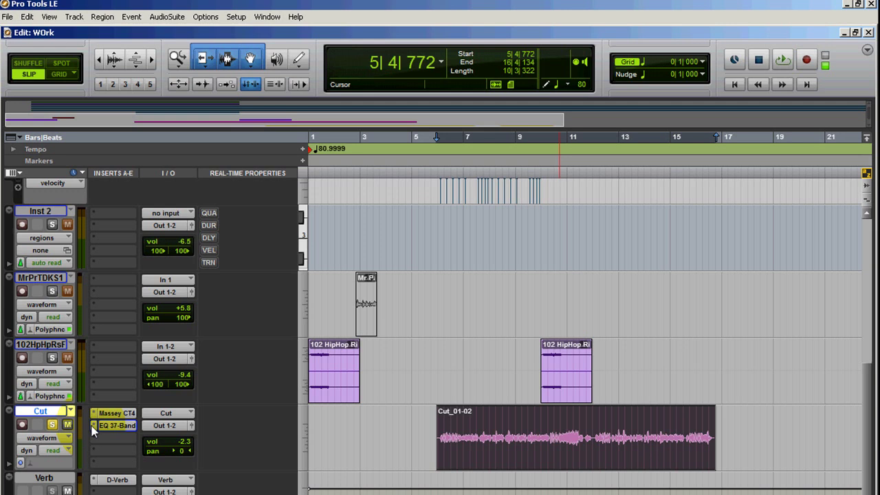
Step: Unsolo the Cut track in the Mix window and go back to the Edit window
{"action": "key", "text": "ctrl+equal"}
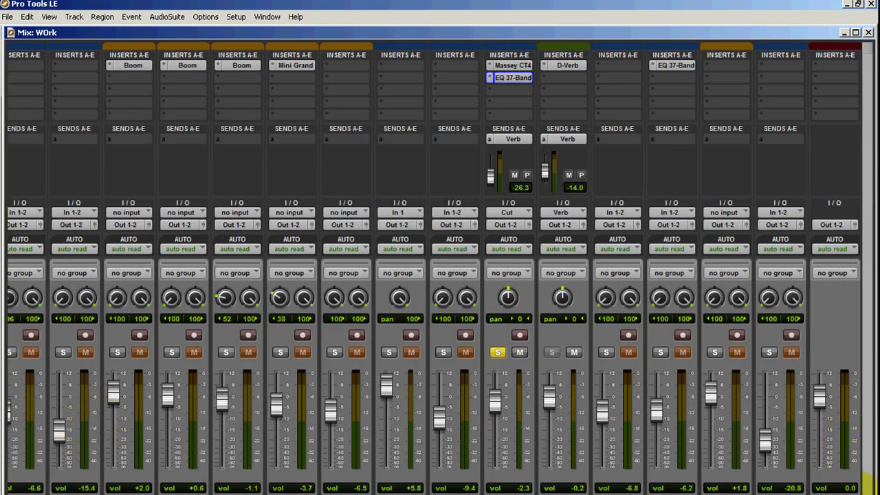
{"action": "left_click", "coordinate": [499, 353]}
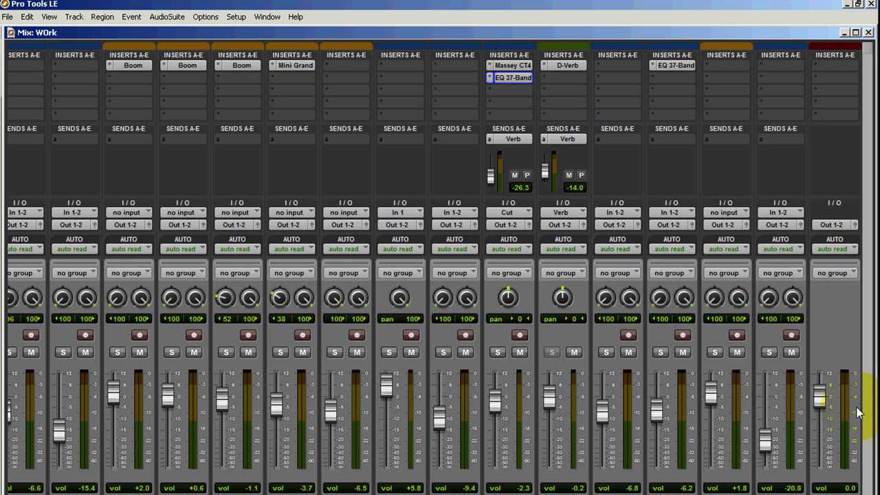
{"action": "key", "text": "ctrl+equal"}
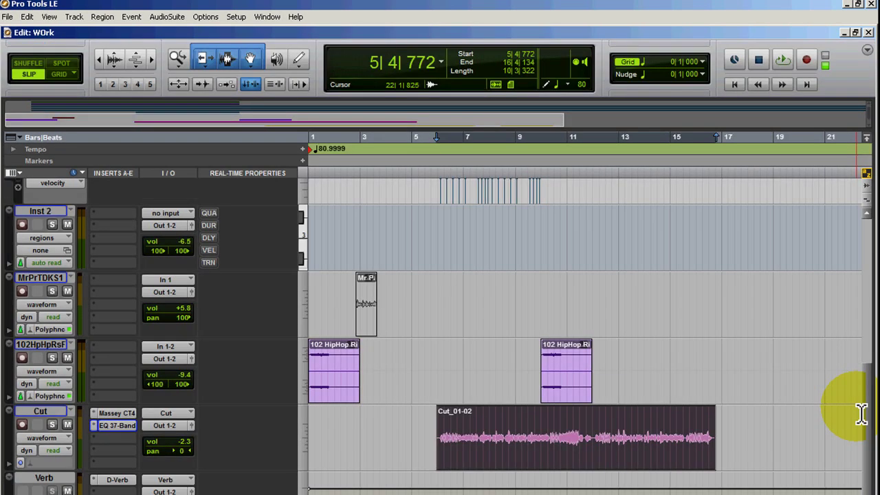